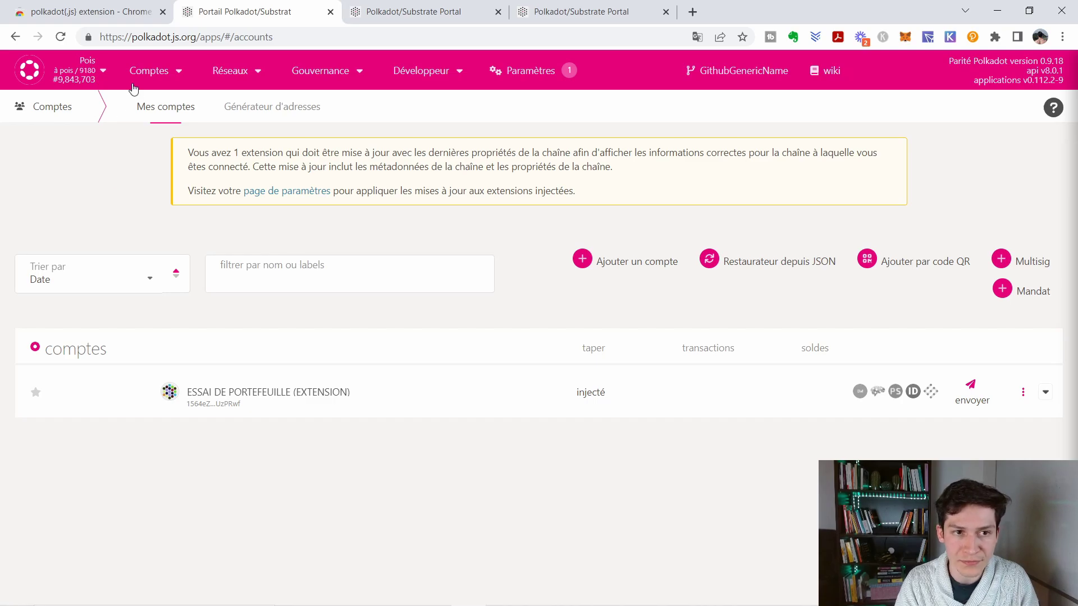
Open the accounts page, dismiss the translation prompt and check the total transferable DOT balance
{"action": "mouse_move", "coordinate": [132, 90]}
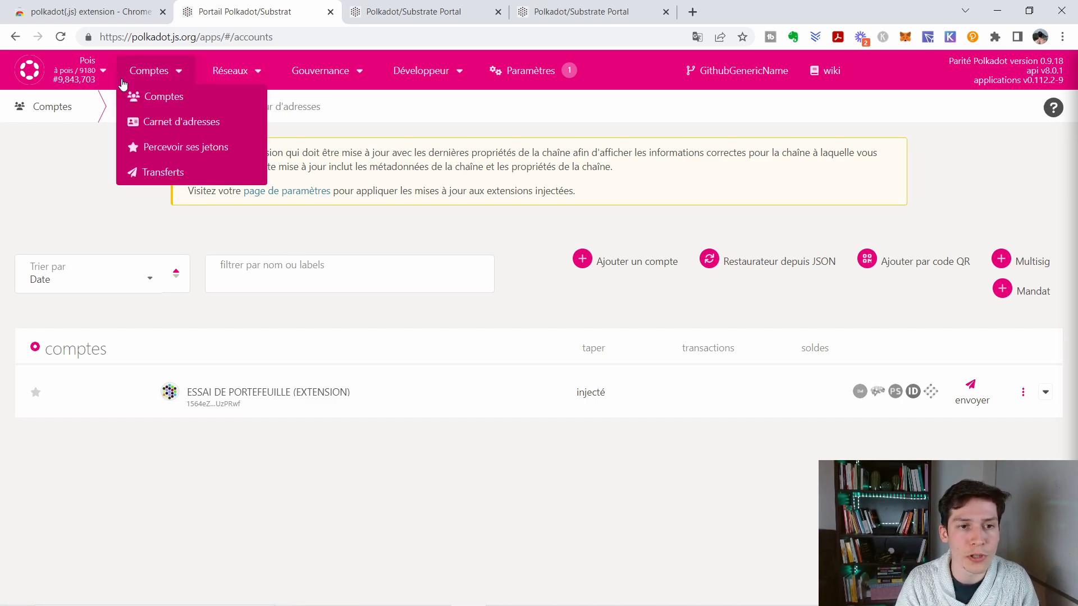
{"action": "left_click", "coordinate": [157, 99]}
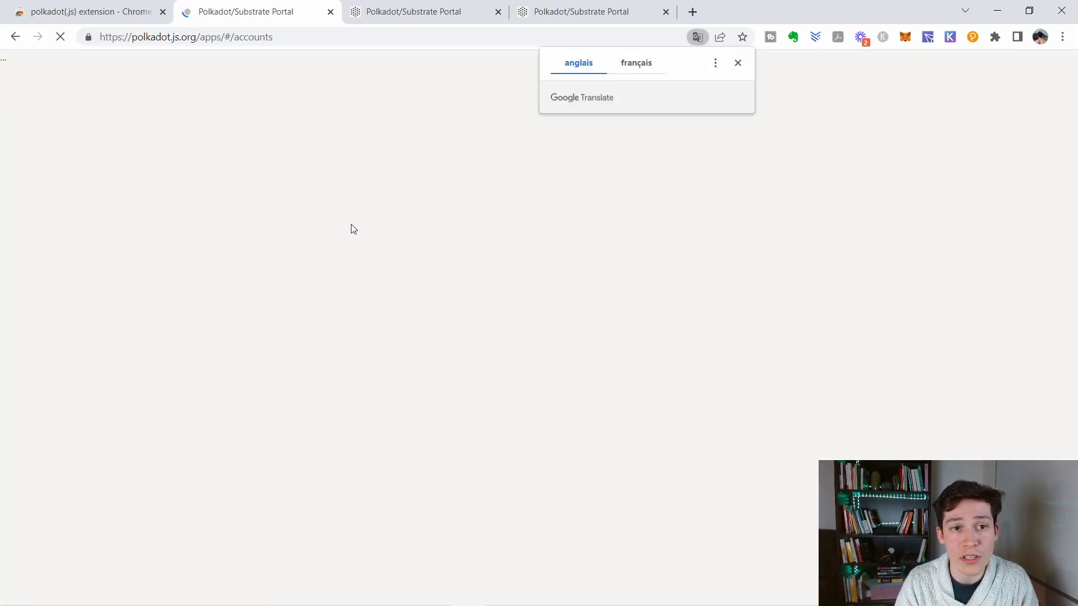
{"action": "left_click", "coordinate": [737, 65]}
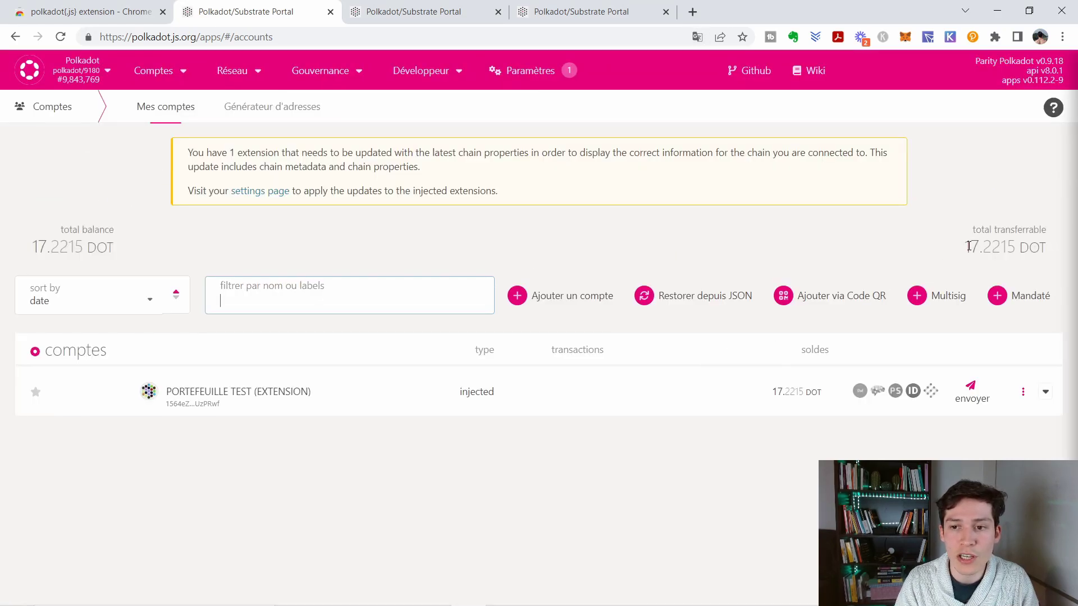
{"action": "left_click_drag", "start_coordinate": [965, 246], "coordinate": [1000, 245]}
{"action": "left_click", "coordinate": [1000, 246]}
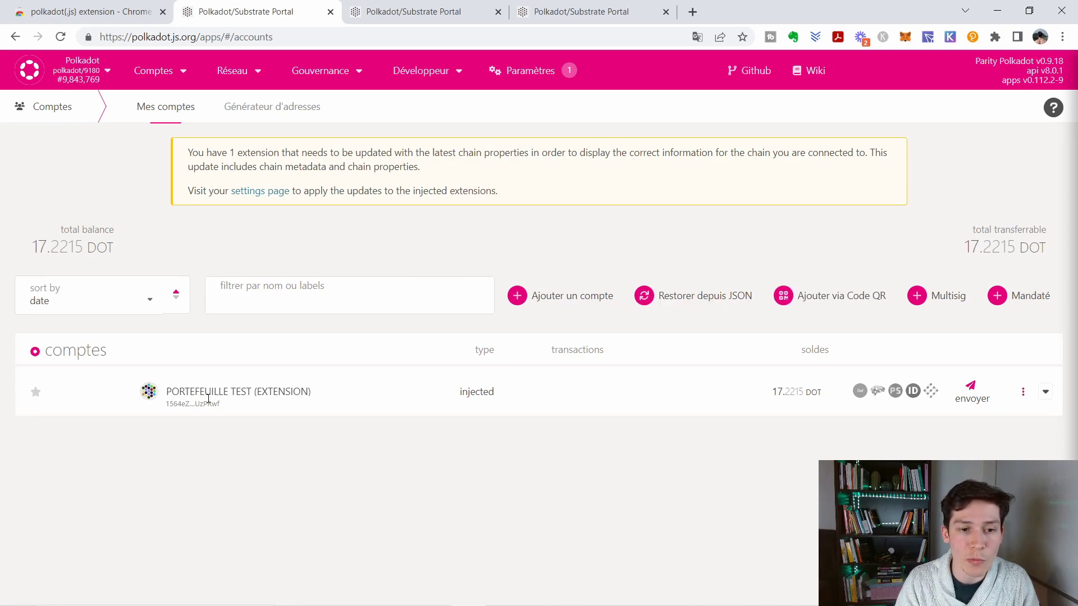
Open the Polkadot wallet extension and compare its Portefeuille Test address with the account listed on the page
{"action": "left_click", "coordinate": [973, 37]}
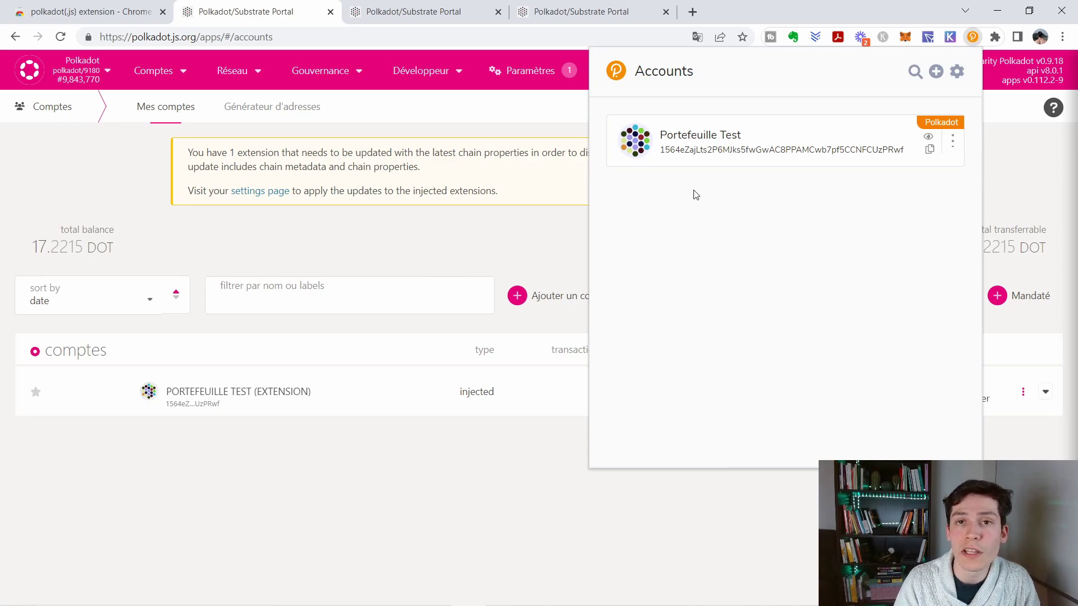
{"action": "left_click_drag", "start_coordinate": [661, 149], "coordinate": [836, 160]}
{"action": "left_click", "coordinate": [836, 159]}
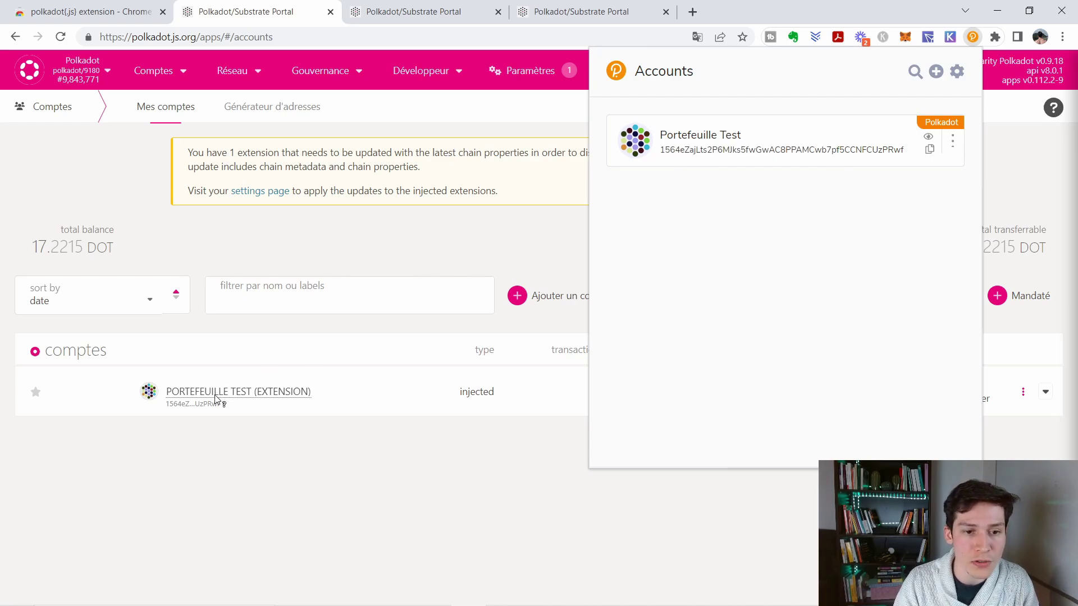
{"action": "left_click", "coordinate": [230, 253]}
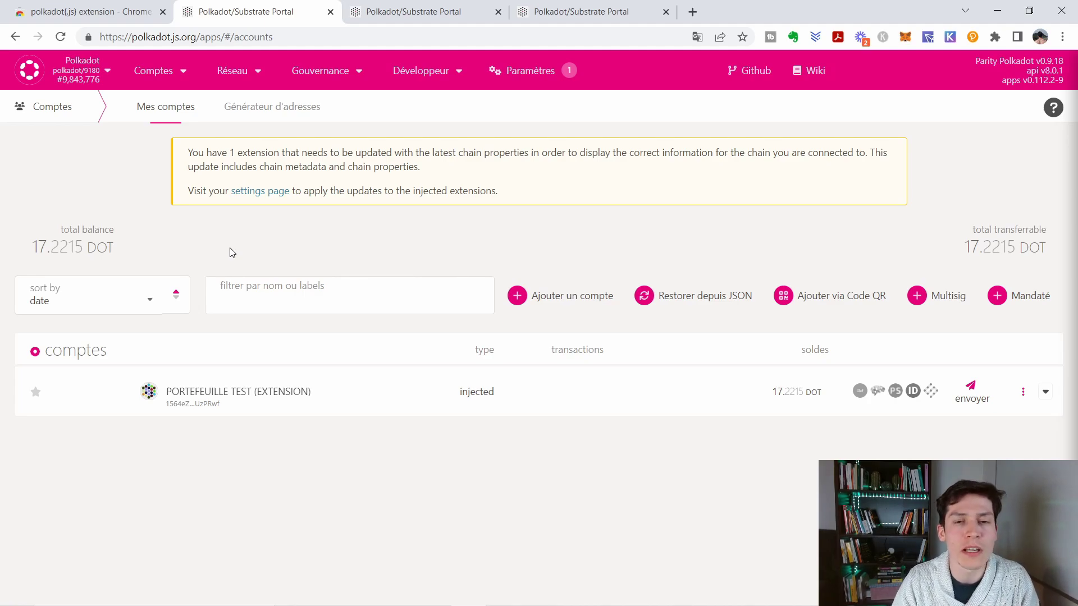
Go to the staking Overview and look through the list of active validators
{"action": "left_click", "coordinate": [567, 4]}
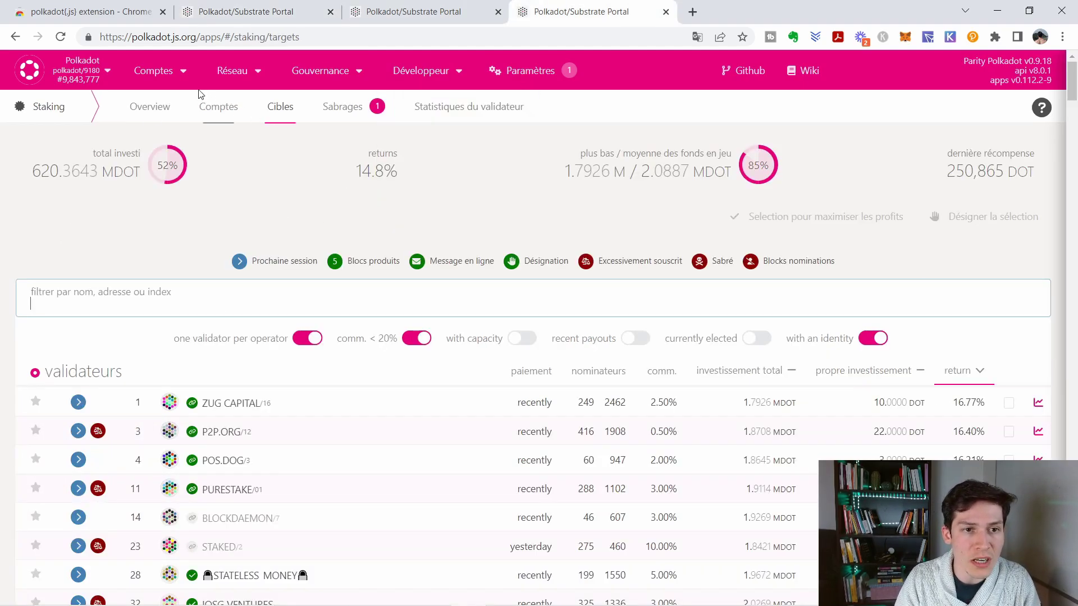
{"action": "mouse_move", "coordinate": [216, 74]}
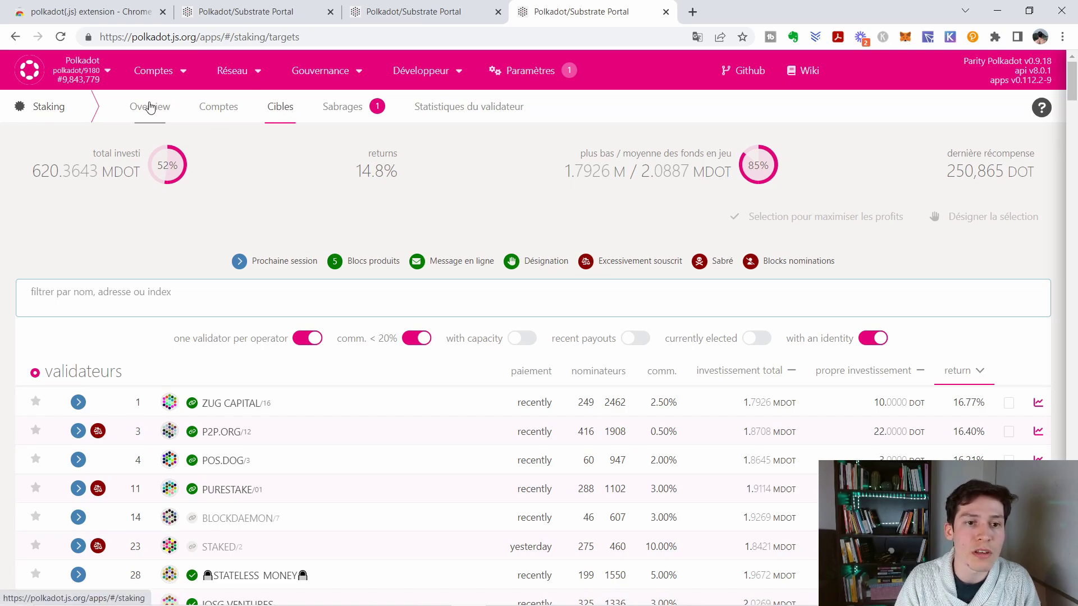
{"action": "key", "text": "ctrl+Page_Up"}
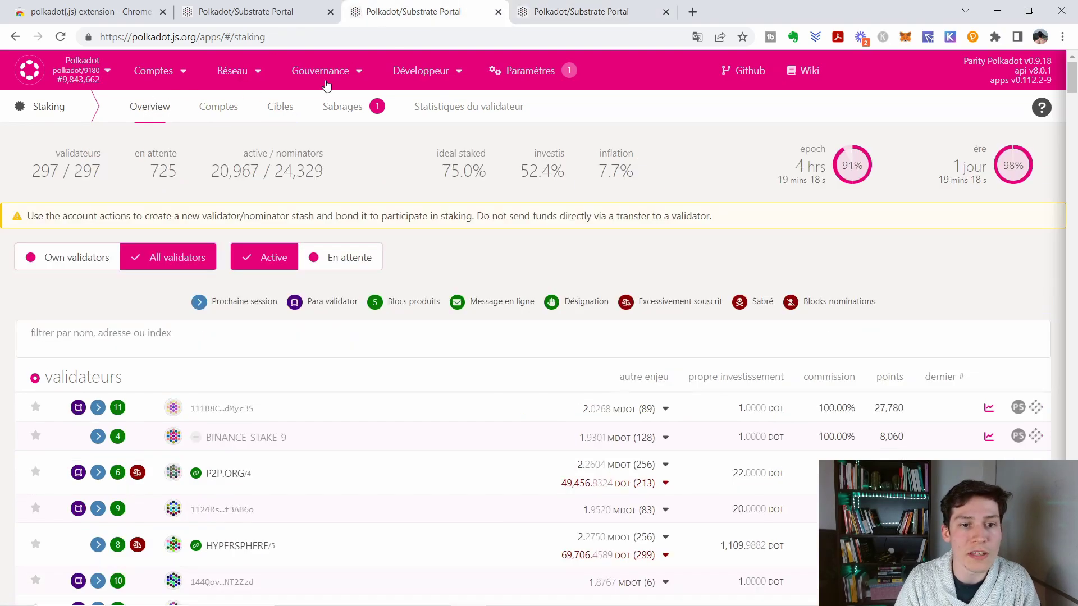
{"action": "scroll", "coordinate": [275, 174], "scroll_direction": "down", "scroll_amount": 5}
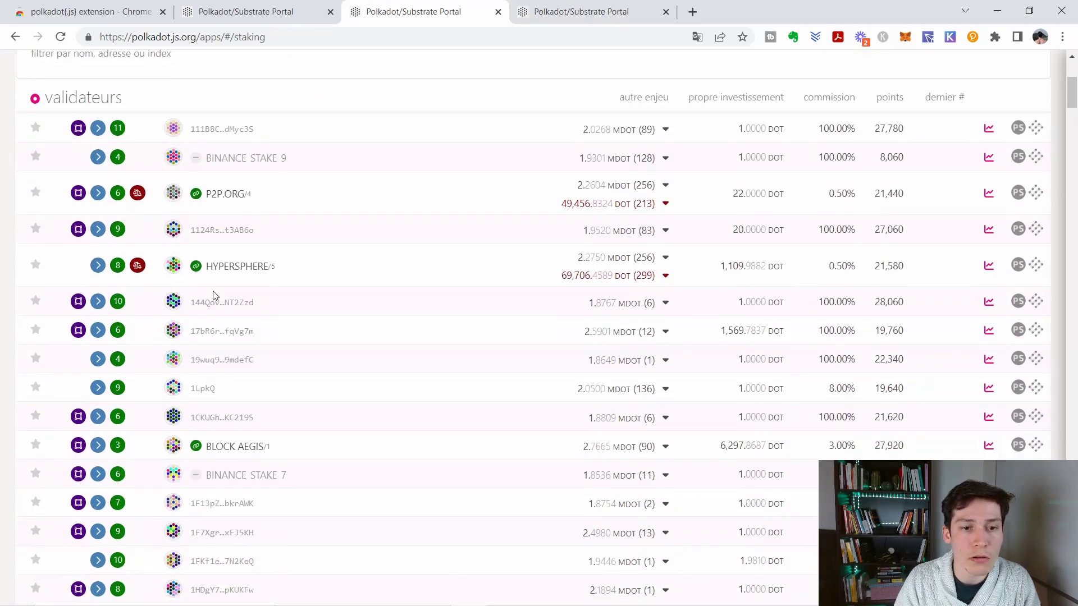
{"action": "scroll", "coordinate": [506, 260], "scroll_direction": "down", "scroll_amount": 5}
{"action": "scroll", "coordinate": [507, 260], "scroll_direction": "up", "scroll_amount": 10}
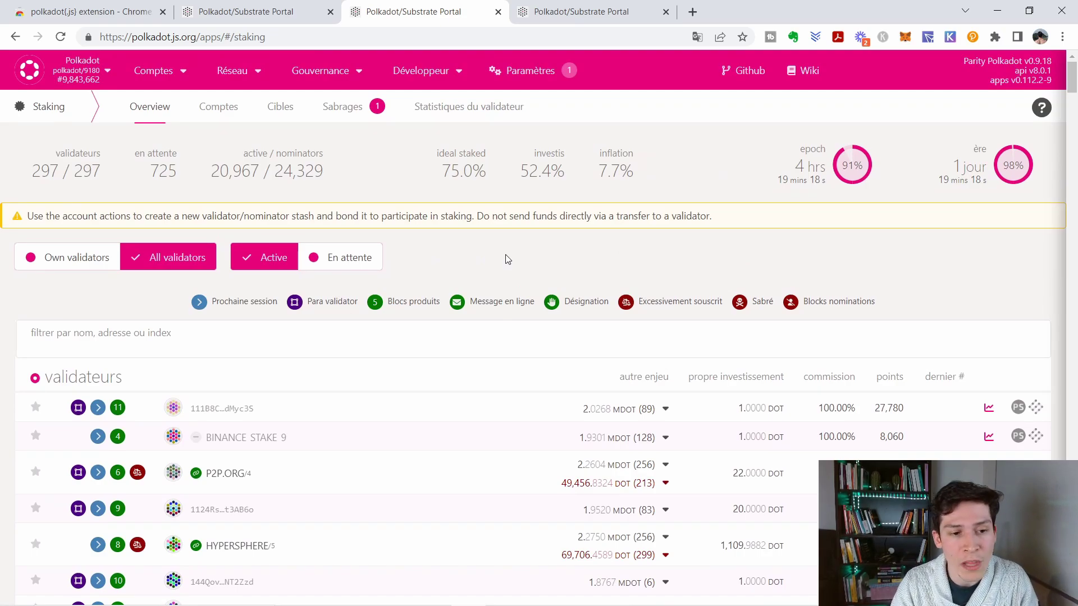
{"action": "scroll", "coordinate": [507, 259], "scroll_direction": "down", "scroll_amount": 15}
{"action": "scroll", "coordinate": [507, 260], "scroll_direction": "up", "scroll_amount": 15}
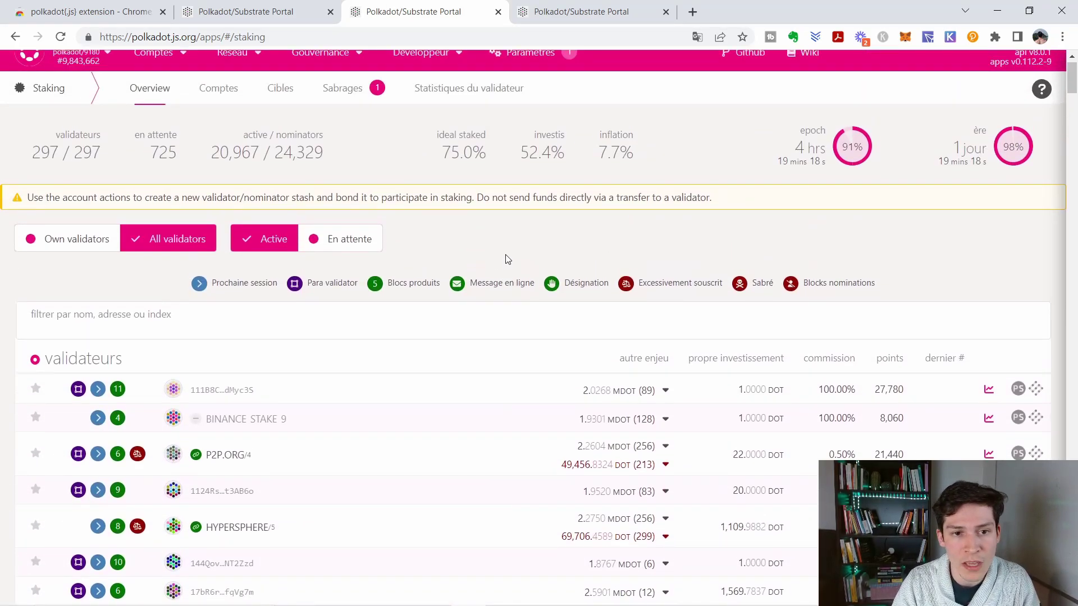
{"action": "scroll", "coordinate": [507, 259], "scroll_direction": "up", "scroll_amount": 1}
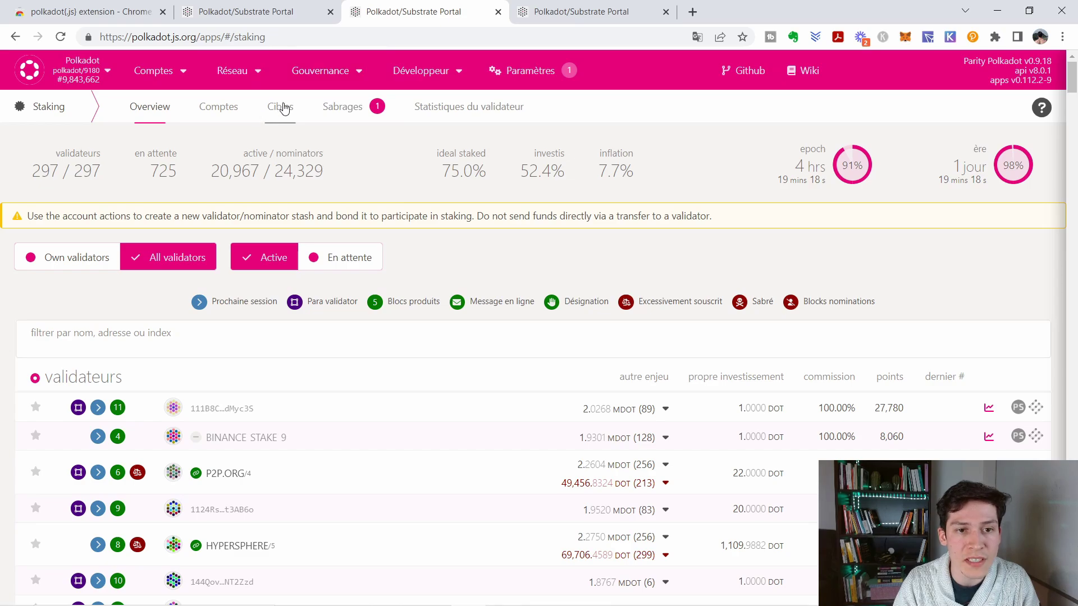
Go to the staking targets (Cibles) and compare the validator list with and without the identity filter
{"action": "left_click", "coordinate": [519, 12]}
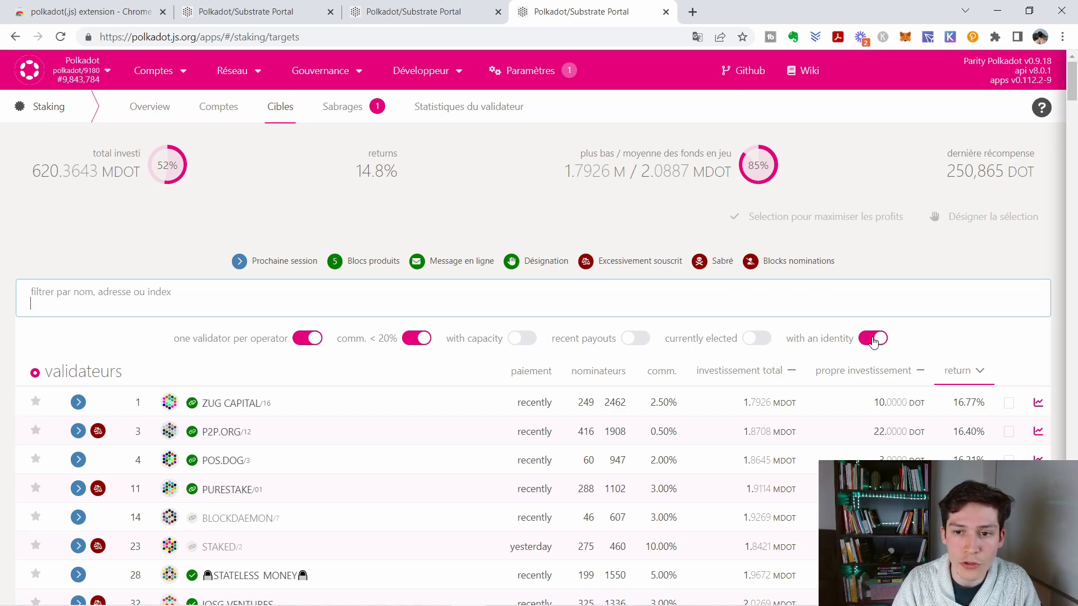
{"action": "scroll", "coordinate": [867, 342], "scroll_direction": "down", "scroll_amount": 3}
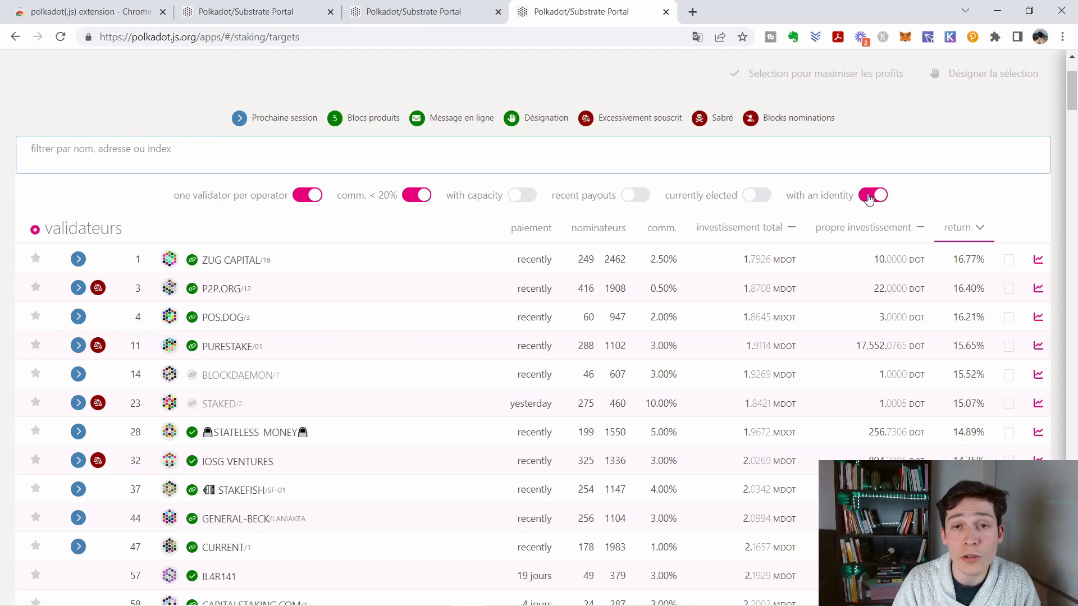
{"action": "left_click", "coordinate": [880, 198]}
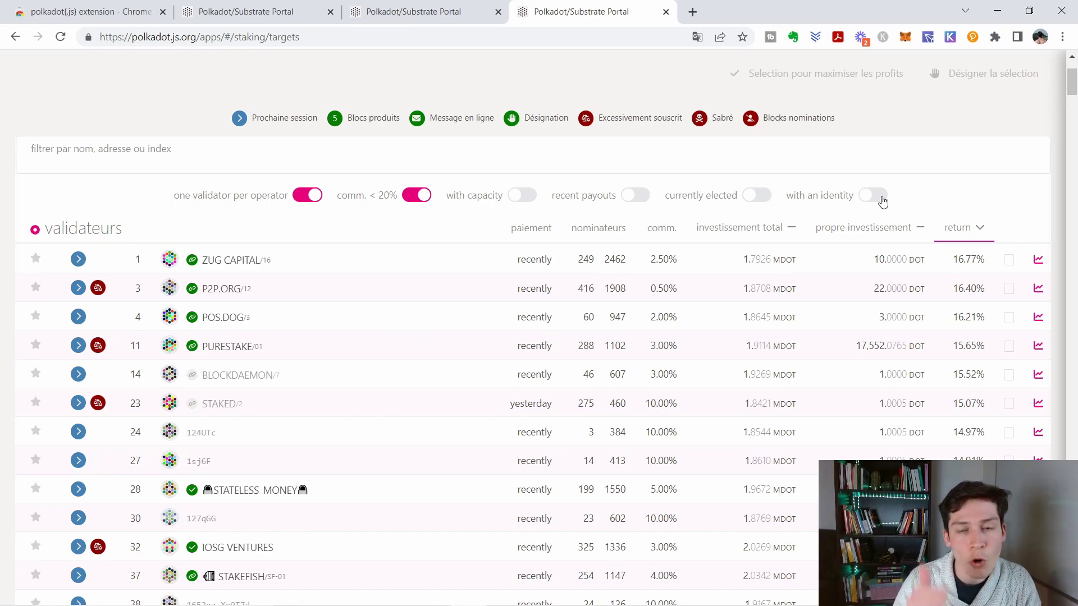
{"action": "left_click", "coordinate": [883, 202]}
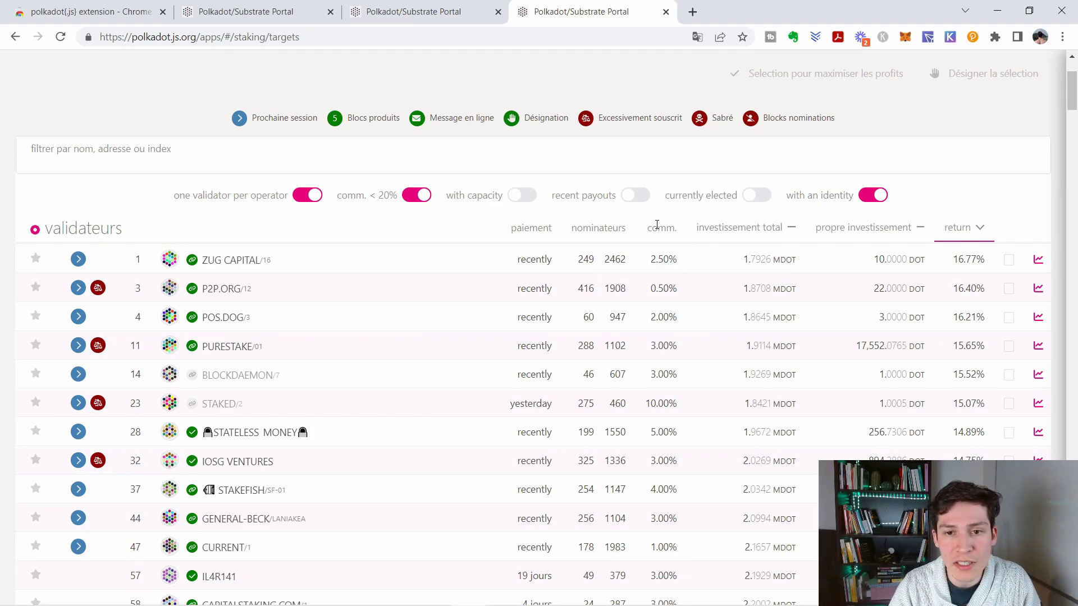
Examine the validators' commission column and the "Excessivement souscrit" marker in the legend
{"action": "left_click_drag", "start_coordinate": [645, 229], "coordinate": [679, 235]}
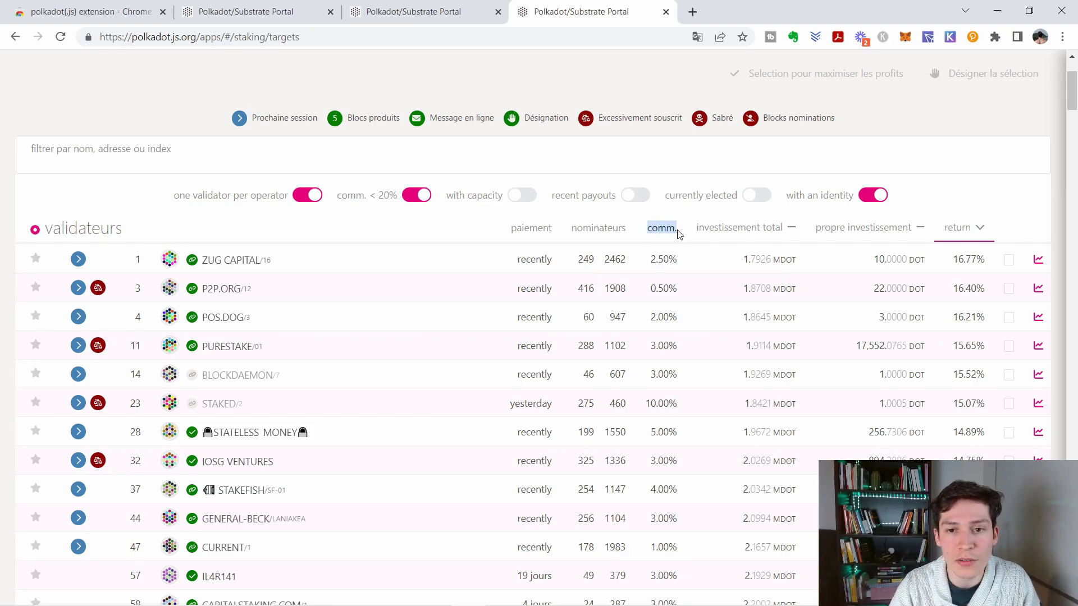
{"action": "left_click", "coordinate": [679, 234]}
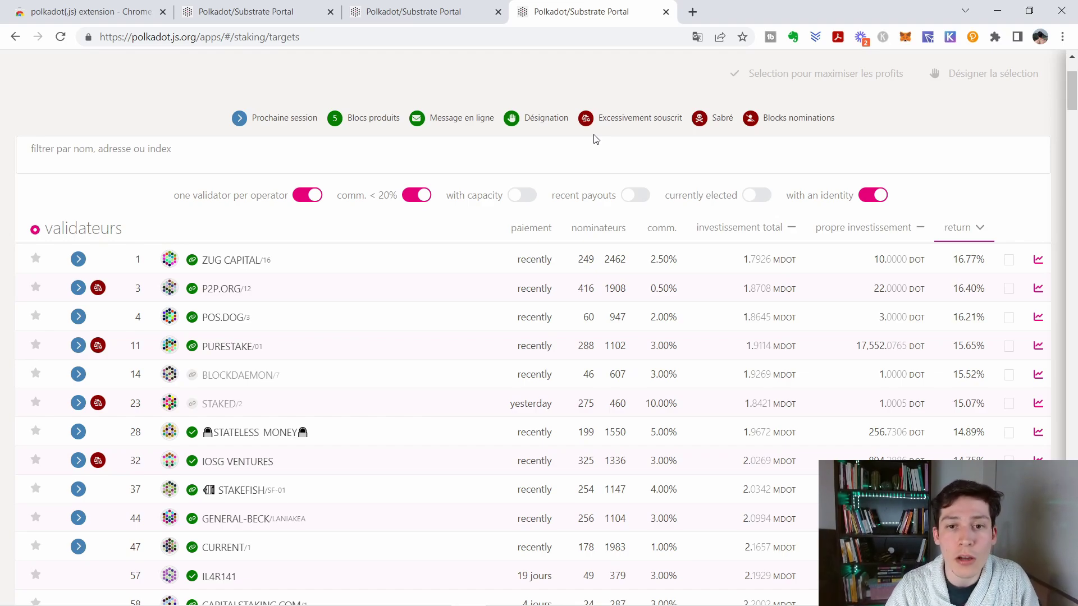
{"action": "left_click_drag", "start_coordinate": [601, 118], "coordinate": [682, 119]}
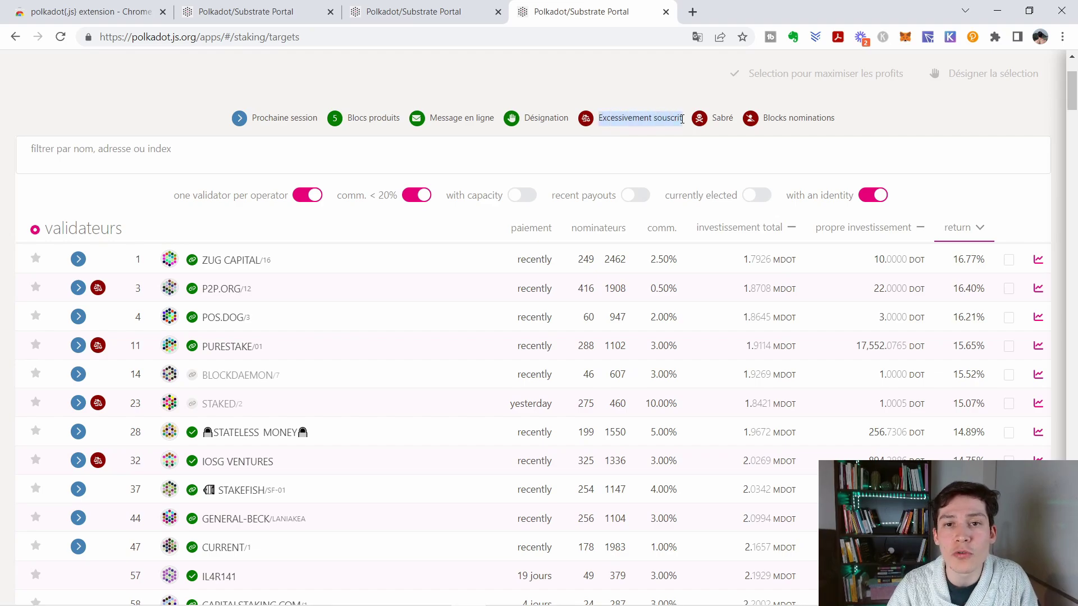
{"action": "left_click", "coordinate": [682, 118]}
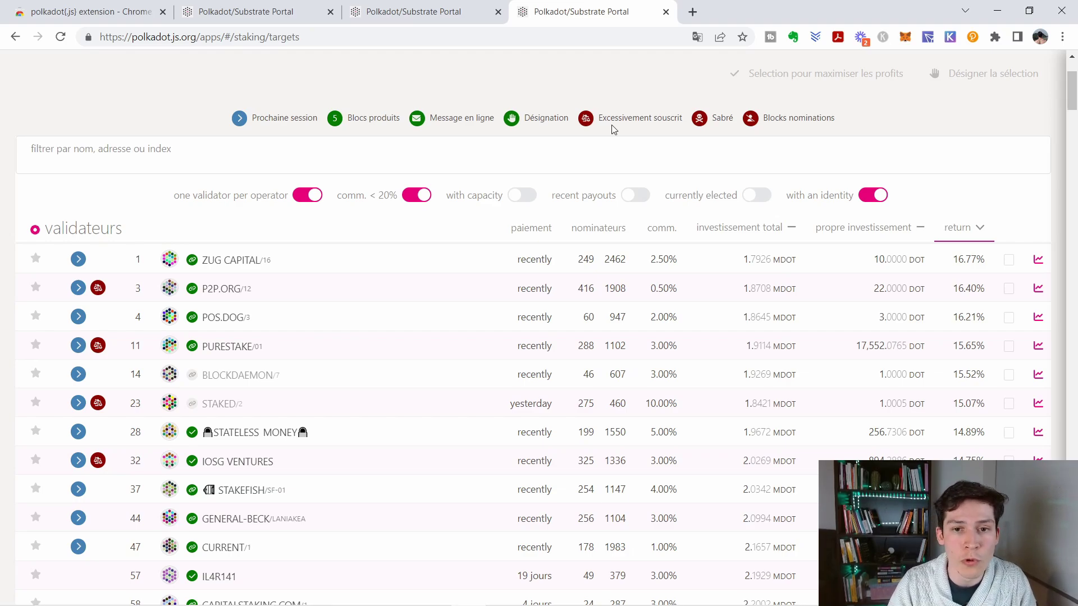
Limit the validators to those with capacity, sort them by own stake from highest, and check the top validator's own stake
{"action": "left_click", "coordinate": [521, 194]}
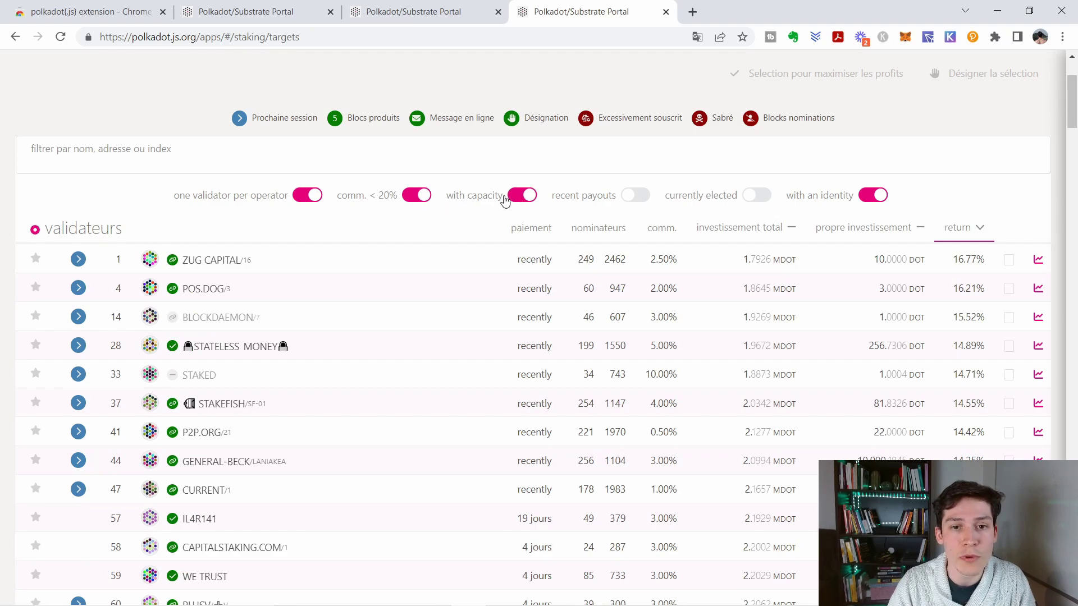
{"action": "left_click", "coordinate": [528, 194]}
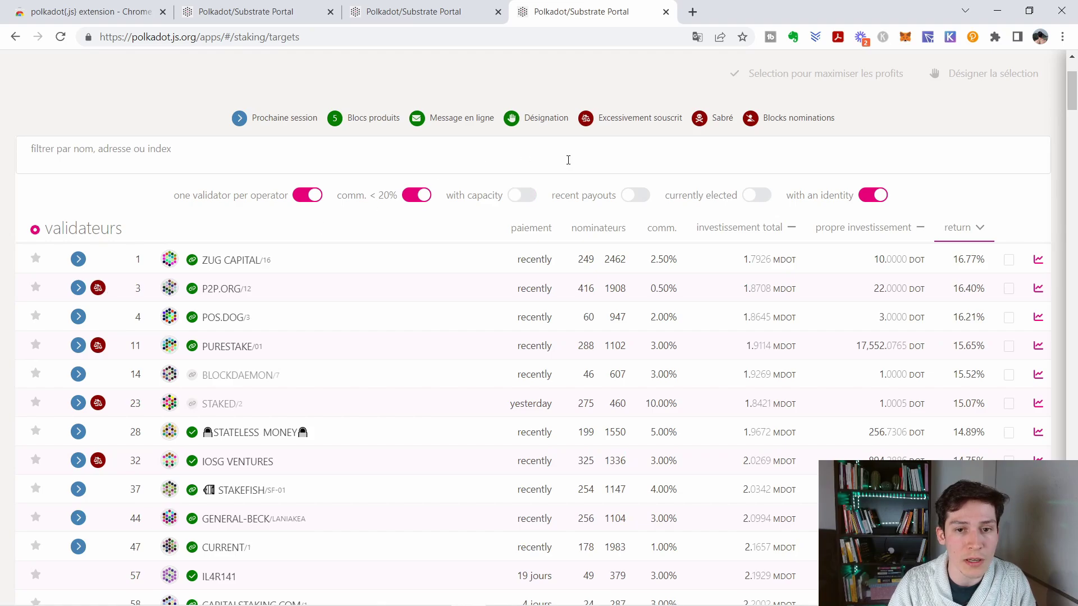
{"action": "left_click", "coordinate": [523, 196]}
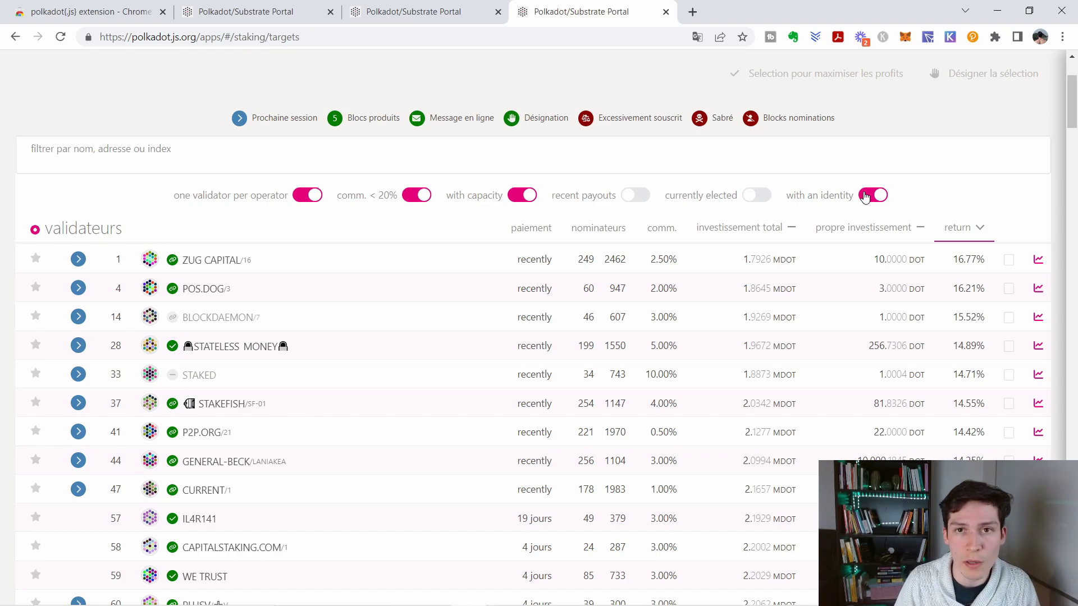
{"action": "left_click", "coordinate": [865, 232]}
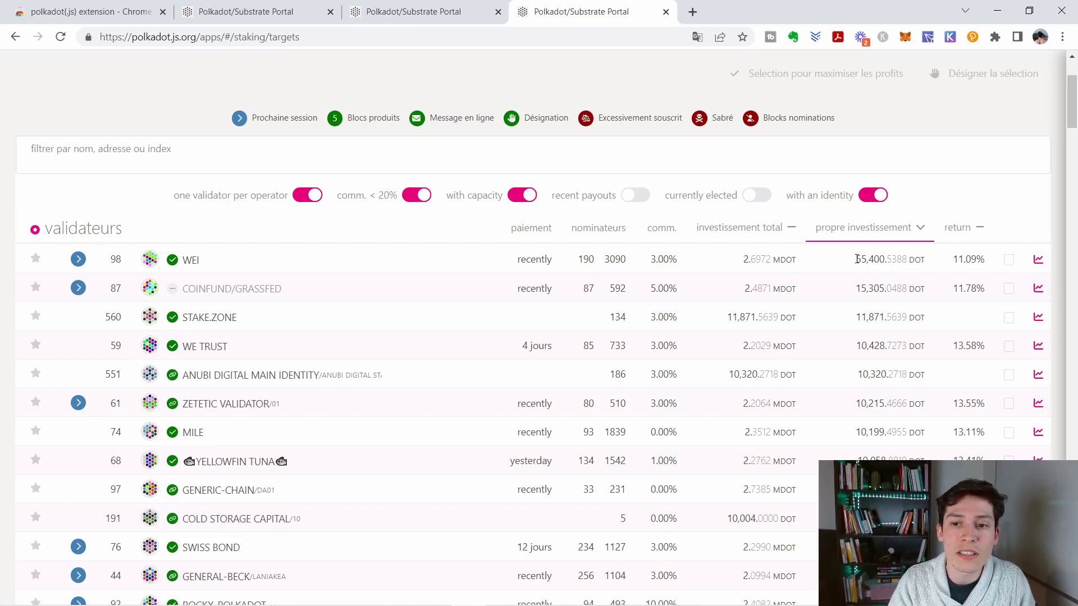
{"action": "left_click_drag", "start_coordinate": [856, 258], "coordinate": [891, 262]}
{"action": "left_click", "coordinate": [891, 263]}
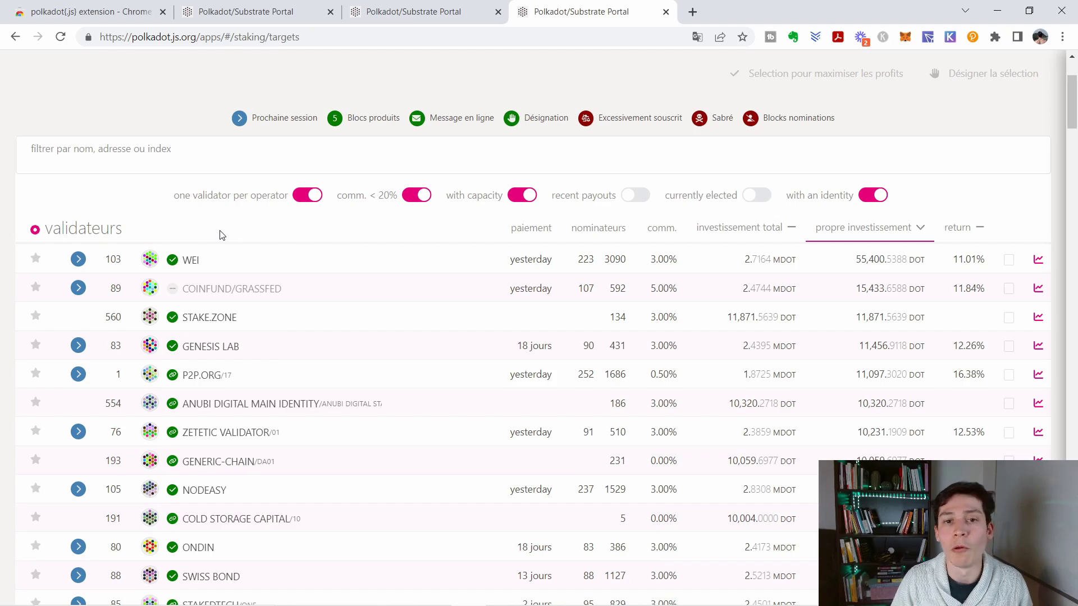
Leave the targets list and show the staking Comptes page with the account's stashes
{"action": "key", "text": "ctrl+w"}
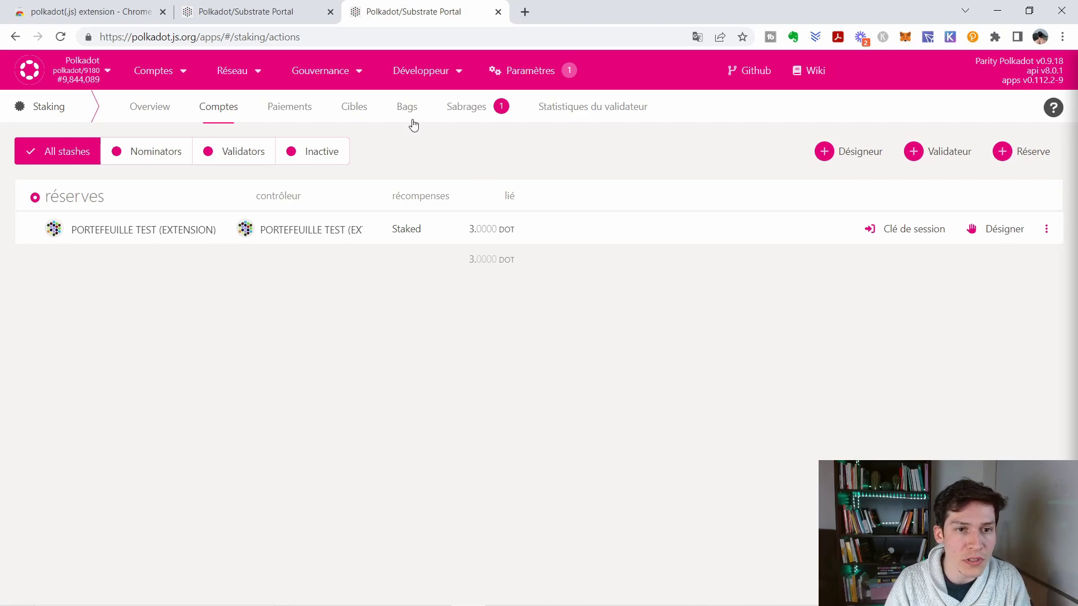
{"action": "mouse_move", "coordinate": [249, 72]}
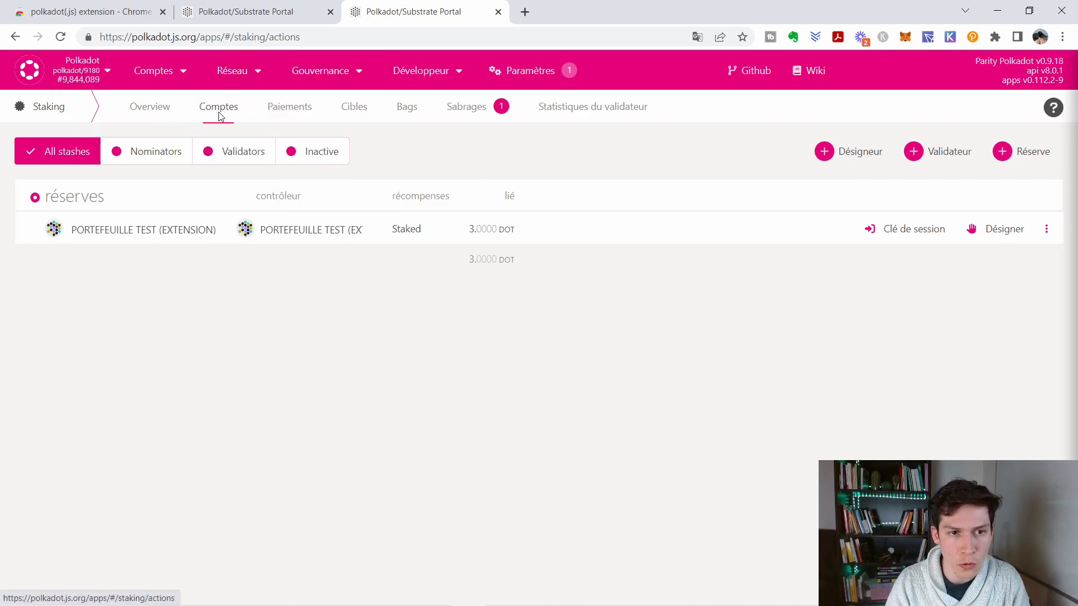
Try out a new stash with 16.1482 DOT bonded, review the payment destination choices, and cancel it
{"action": "left_click", "coordinate": [1023, 157]}
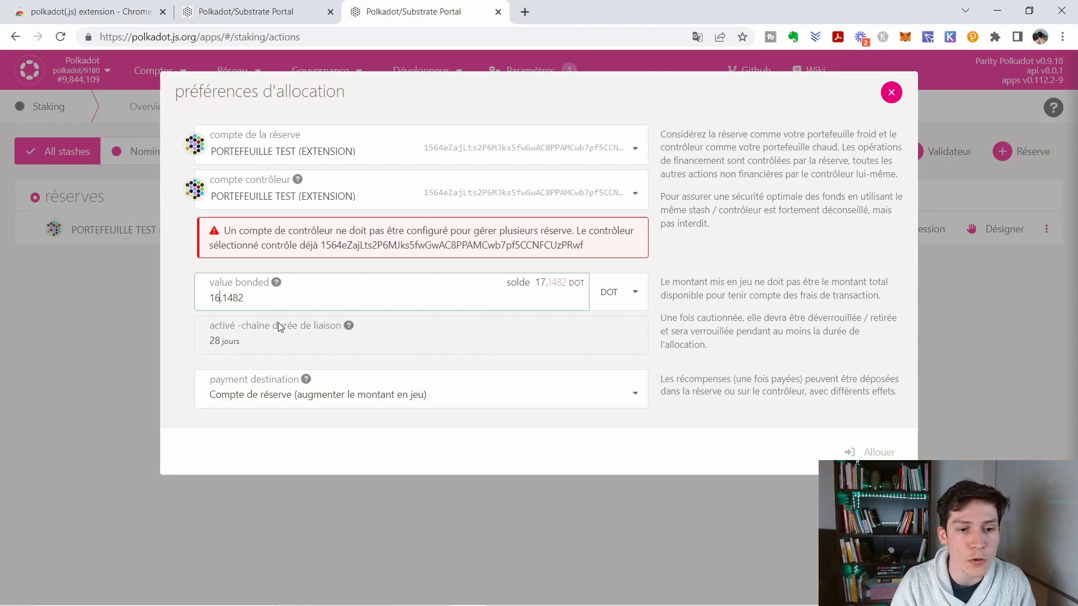
{"action": "left_click", "coordinate": [264, 397]}
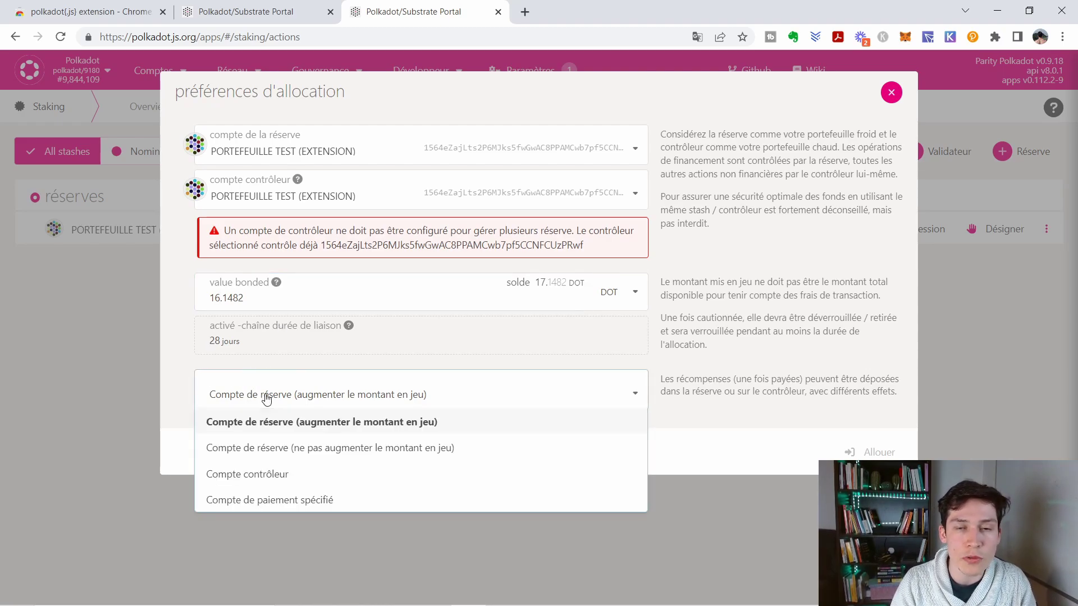
{"action": "left_click", "coordinate": [267, 398]}
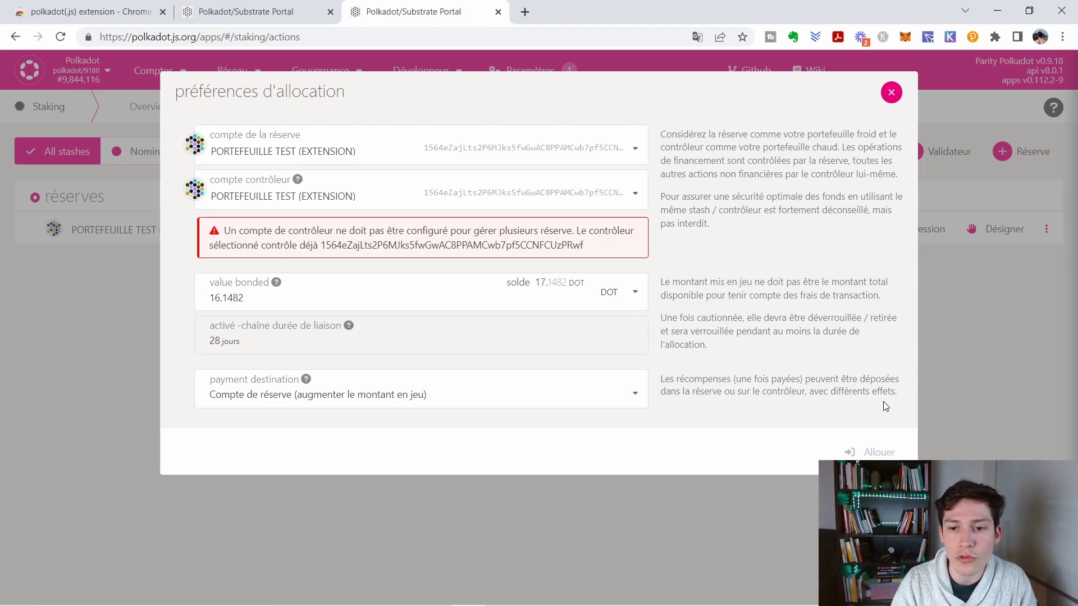
{"action": "left_click", "coordinate": [891, 93]}
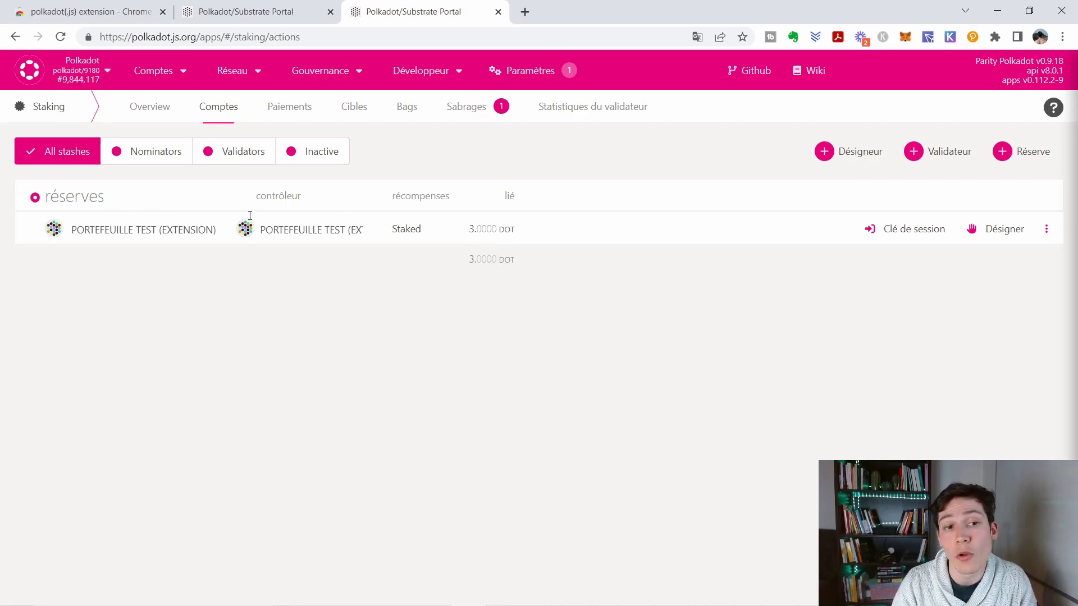
Check the controller and the bonded DOT amount of the existing Portefeuille Test stash
{"action": "left_click_drag", "start_coordinate": [255, 202], "coordinate": [304, 200]}
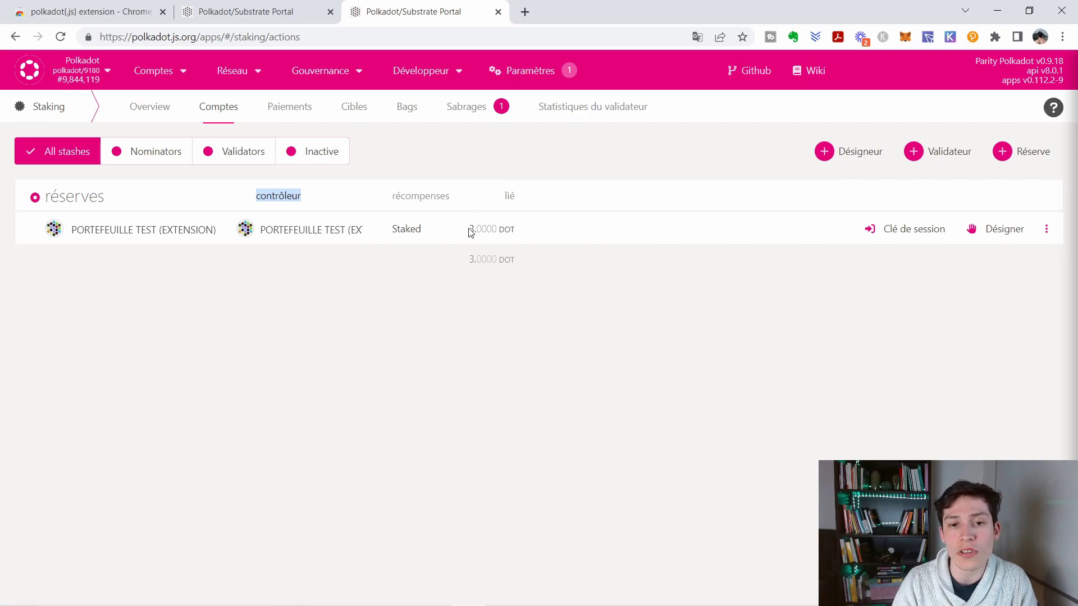
{"action": "left_click_drag", "start_coordinate": [469, 229], "coordinate": [520, 233]}
{"action": "left_click", "coordinate": [768, 334]}
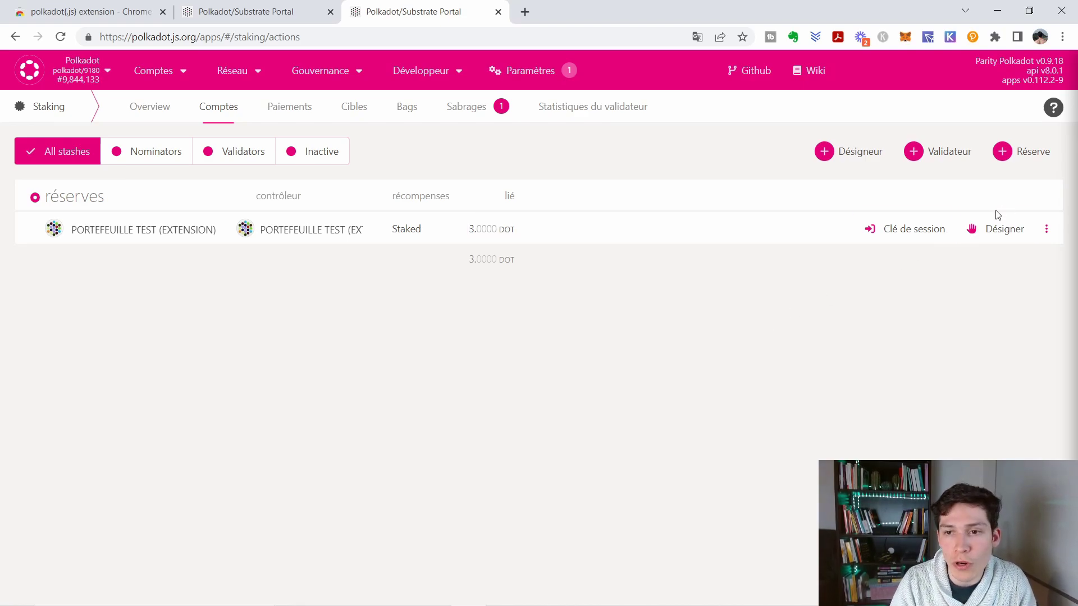
Review the extra fund and account options of the Portefeuille Test stash, and look over its validator nomination form
{"action": "left_click", "coordinate": [1042, 228]}
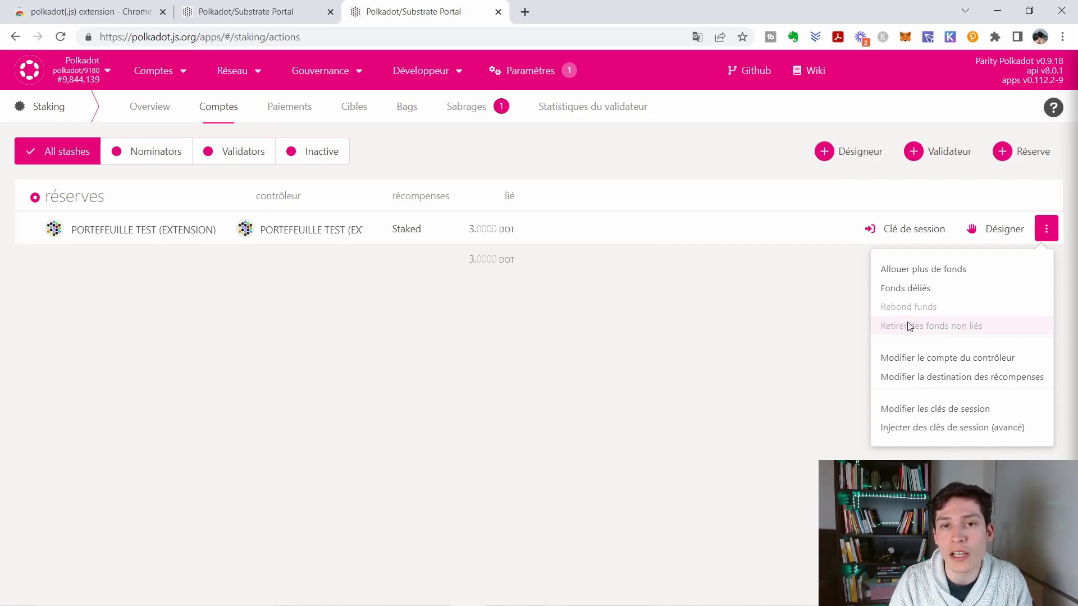
{"action": "left_click", "coordinate": [674, 241]}
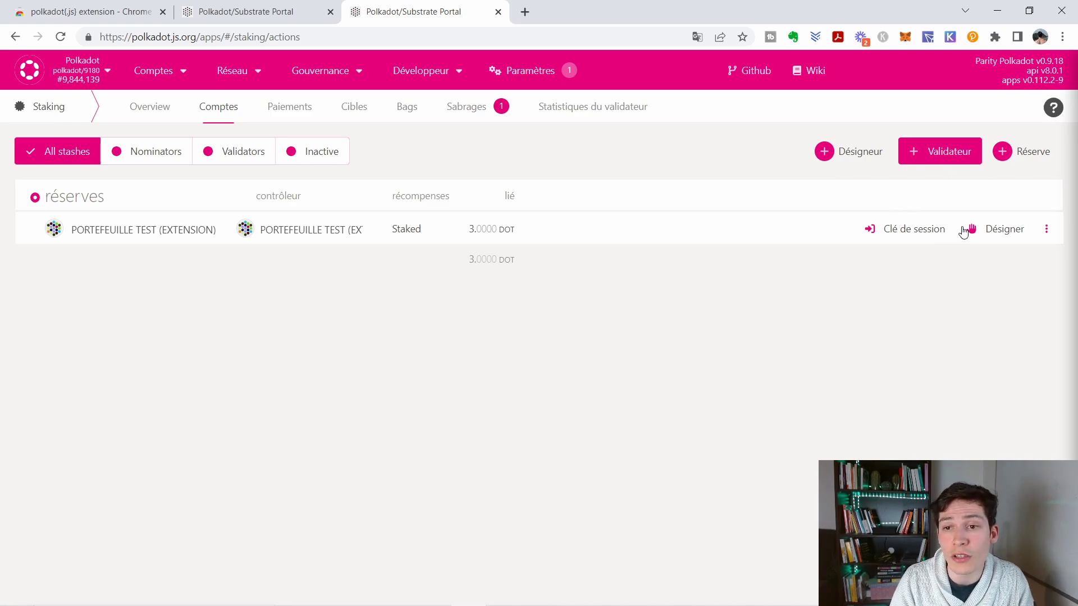
{"action": "left_click", "coordinate": [991, 236]}
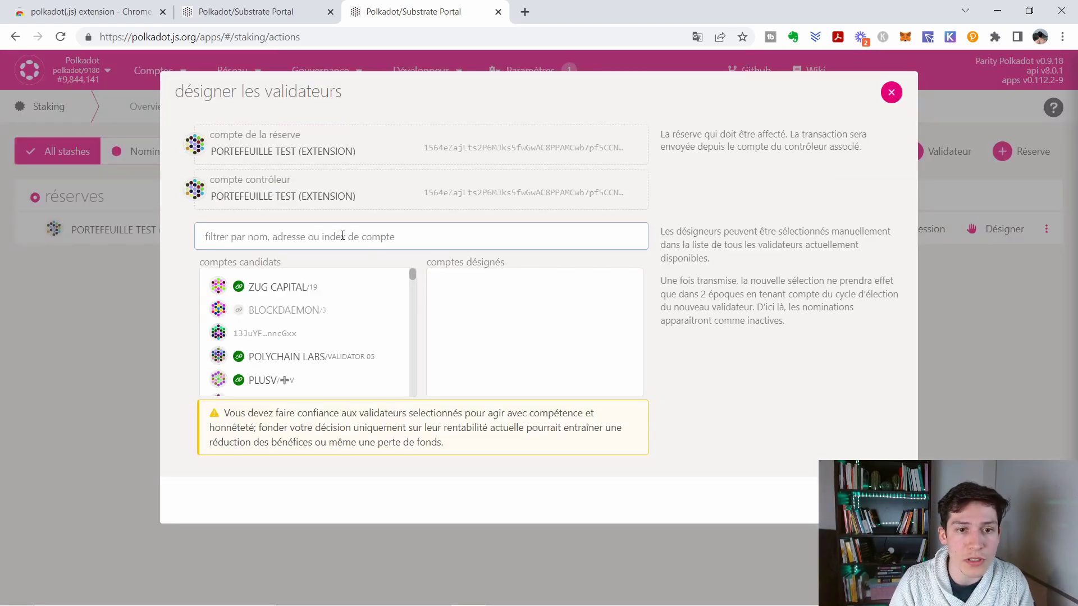
{"action": "left_click", "coordinate": [891, 92]}
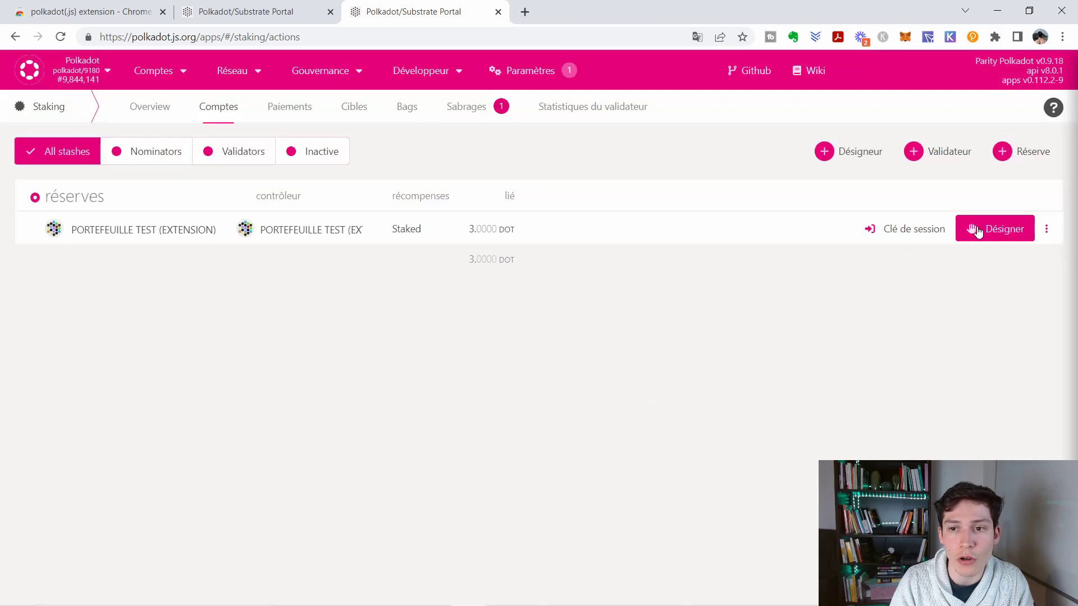
Start a nomination for the Portefeuille Test stash, filter the candidate validators by WEI, and select the main WEI validator
{"action": "left_click", "coordinate": [978, 230]}
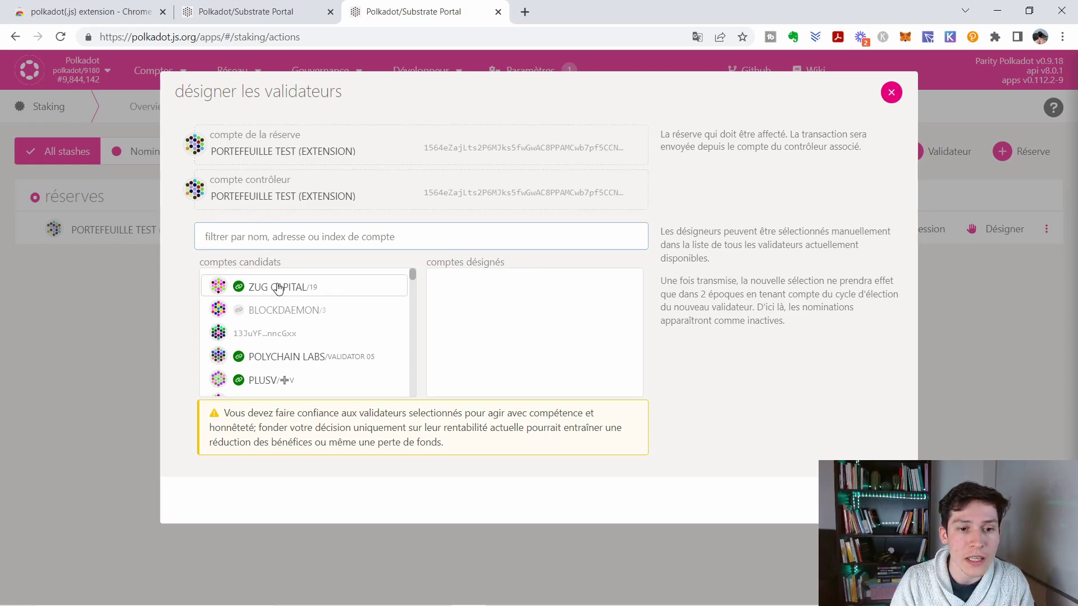
{"action": "scroll", "coordinate": [284, 298], "scroll_direction": "down", "scroll_amount": 10}
{"action": "scroll", "coordinate": [283, 298], "scroll_direction": "up", "scroll_amount": 10}
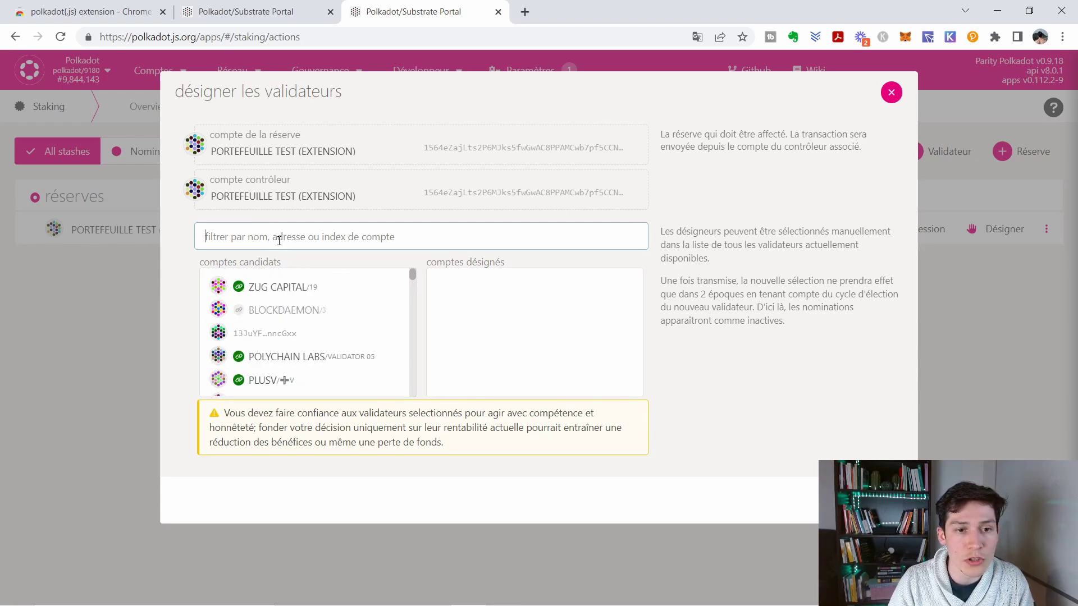
{"action": "type", "text": "WEI"}
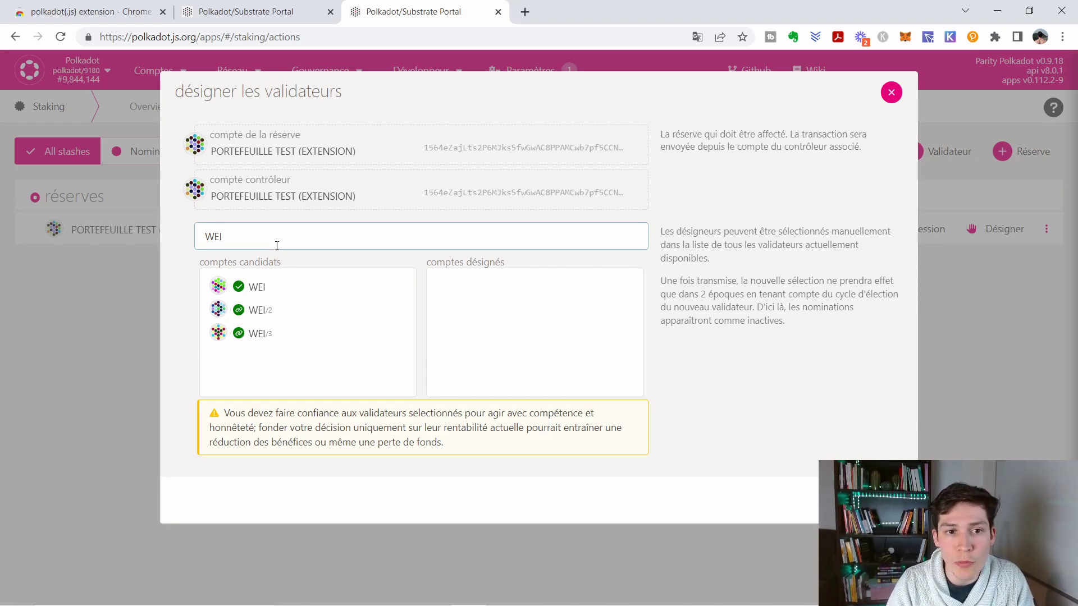
{"action": "left_click", "coordinate": [261, 291]}
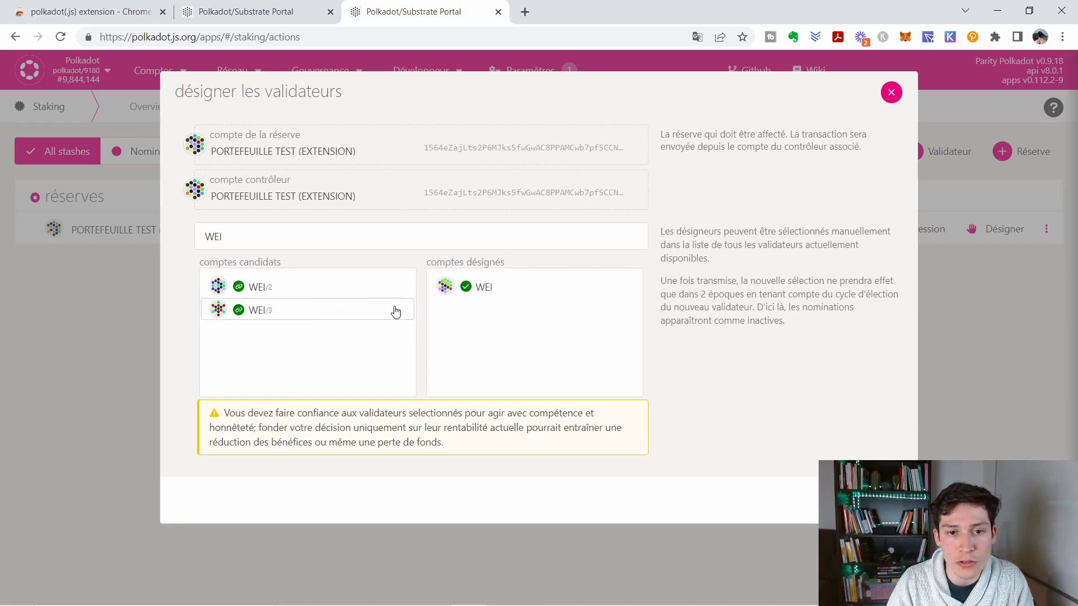
{"action": "left_click_drag", "start_coordinate": [298, 240], "coordinate": [183, 224]}
{"action": "left_click", "coordinate": [354, 241]}
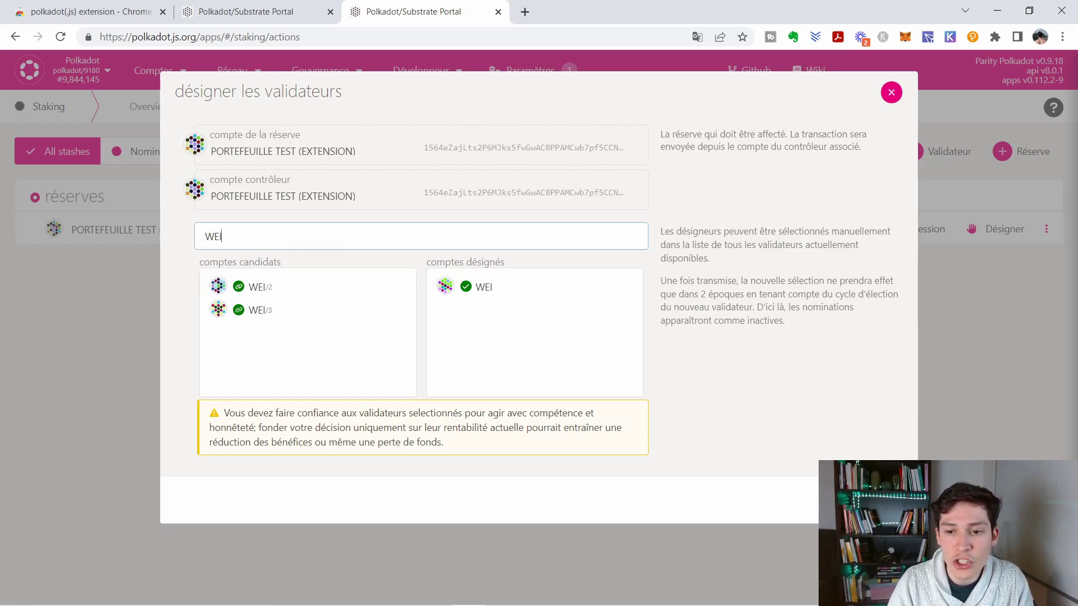
Submit the nomination transaction from the Portefeuille Test account for signing in the polkadot{.js} extension, and dismiss the translation popup
{"action": "left_click", "coordinate": [867, 501]}
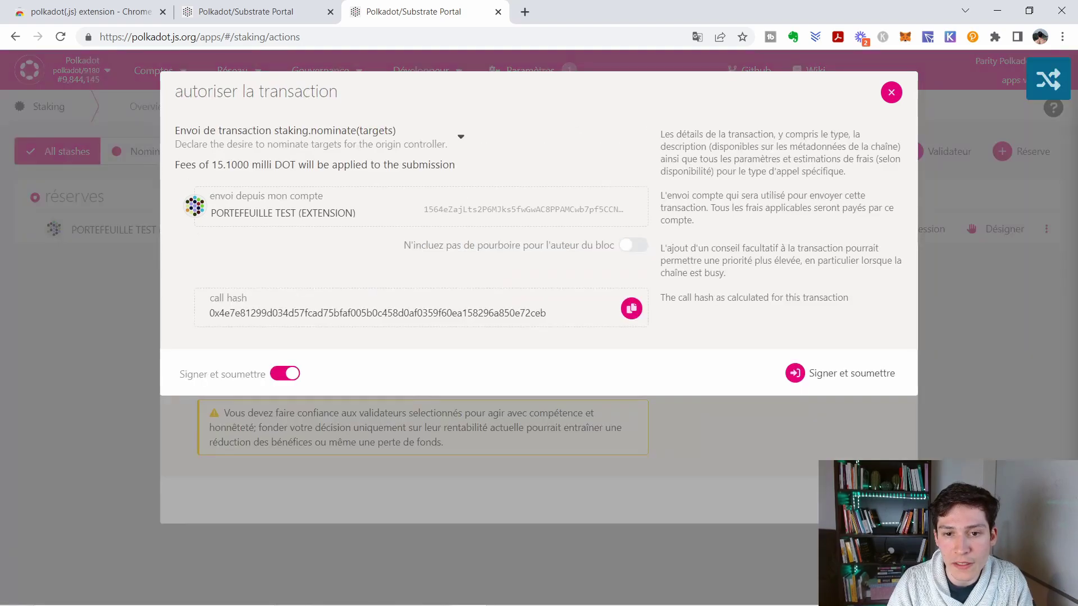
{"action": "left_click", "coordinate": [850, 375]}
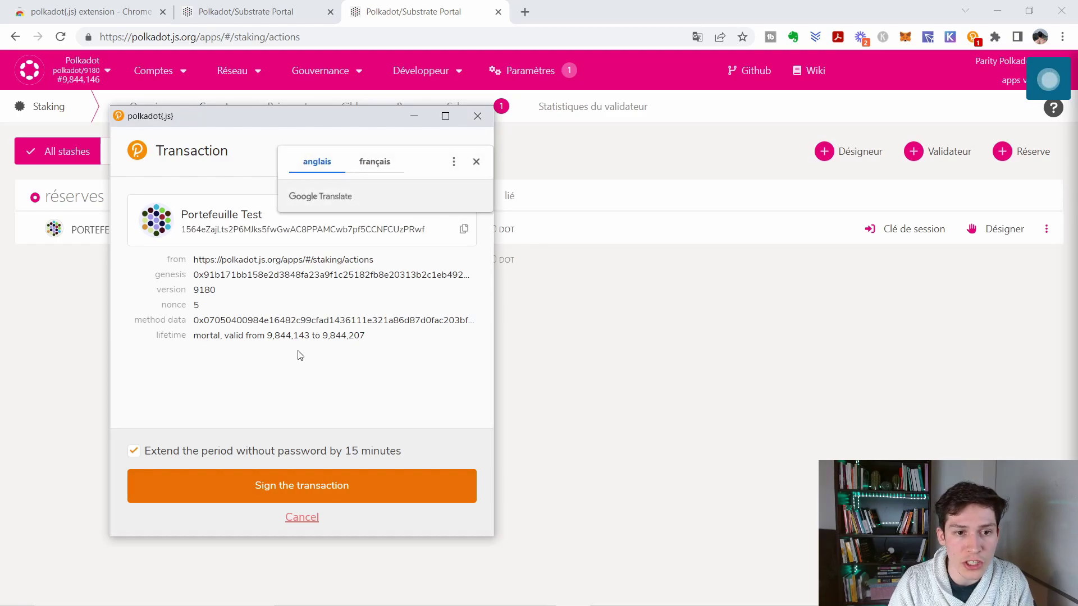
{"action": "left_click", "coordinate": [476, 162]}
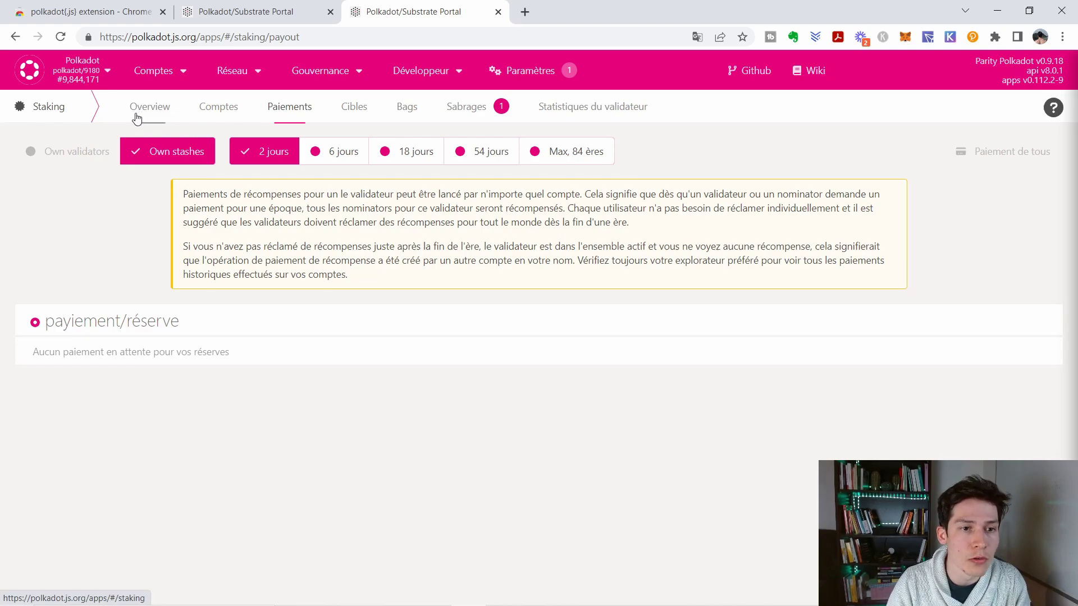
Check the pending staking payouts of the own stashes over the 6-day period
{"action": "mouse_move", "coordinate": [228, 122]}
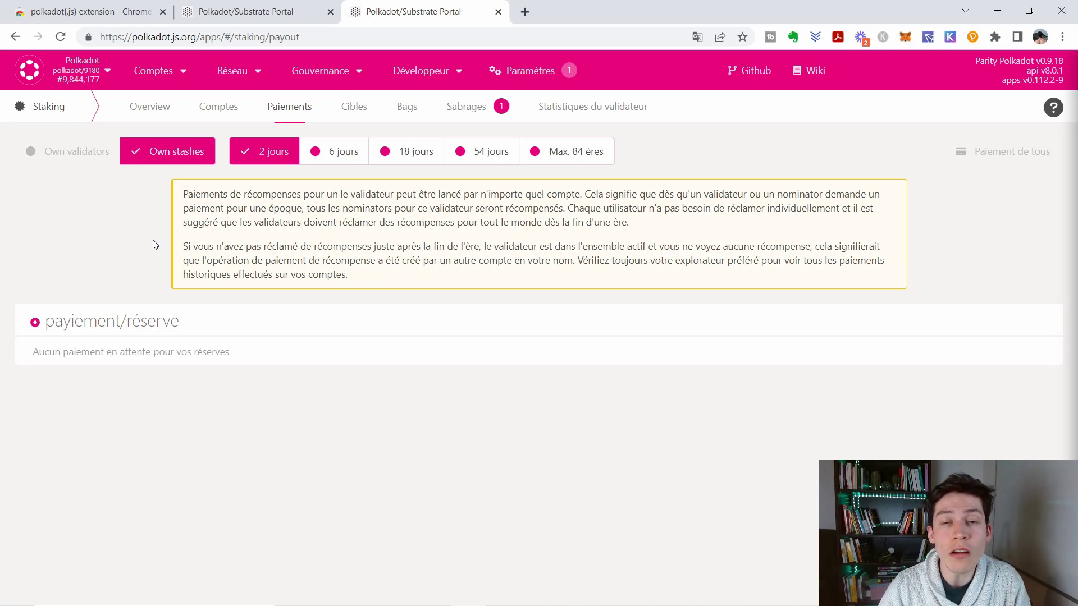
{"action": "left_click", "coordinate": [347, 153]}
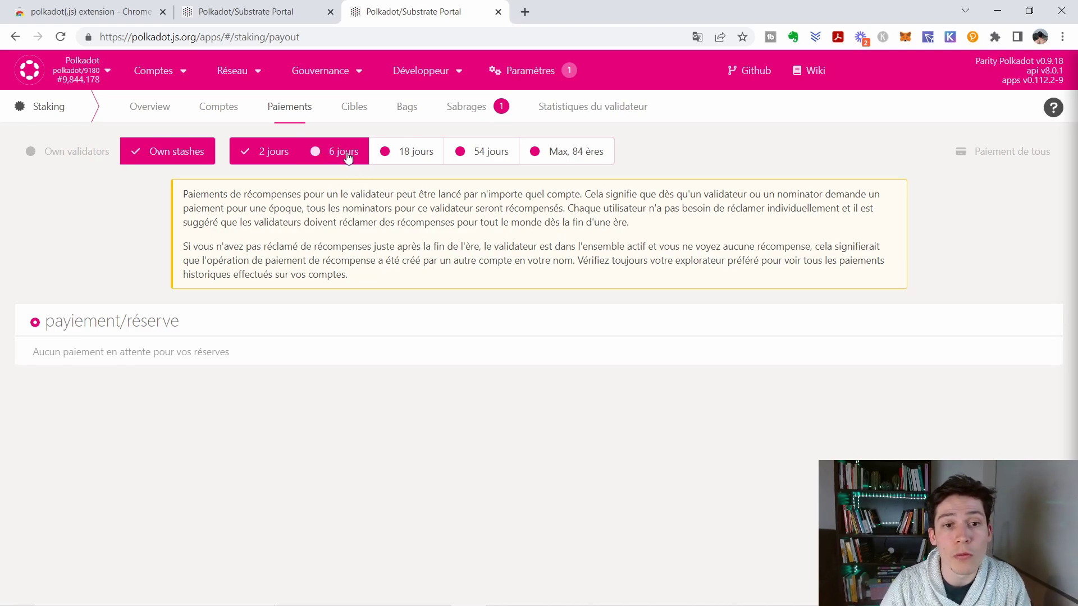